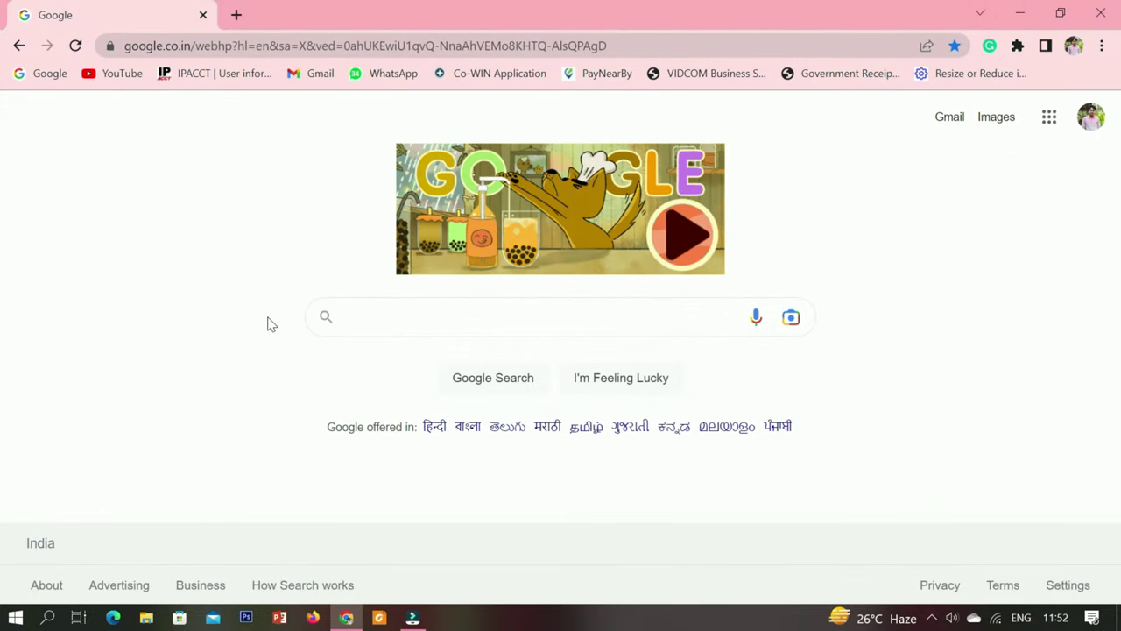
Step: Search Google for "pg outdoor ticket" and open the Online Ticket Booking System page of WB HEALTH
left_click(412, 316)
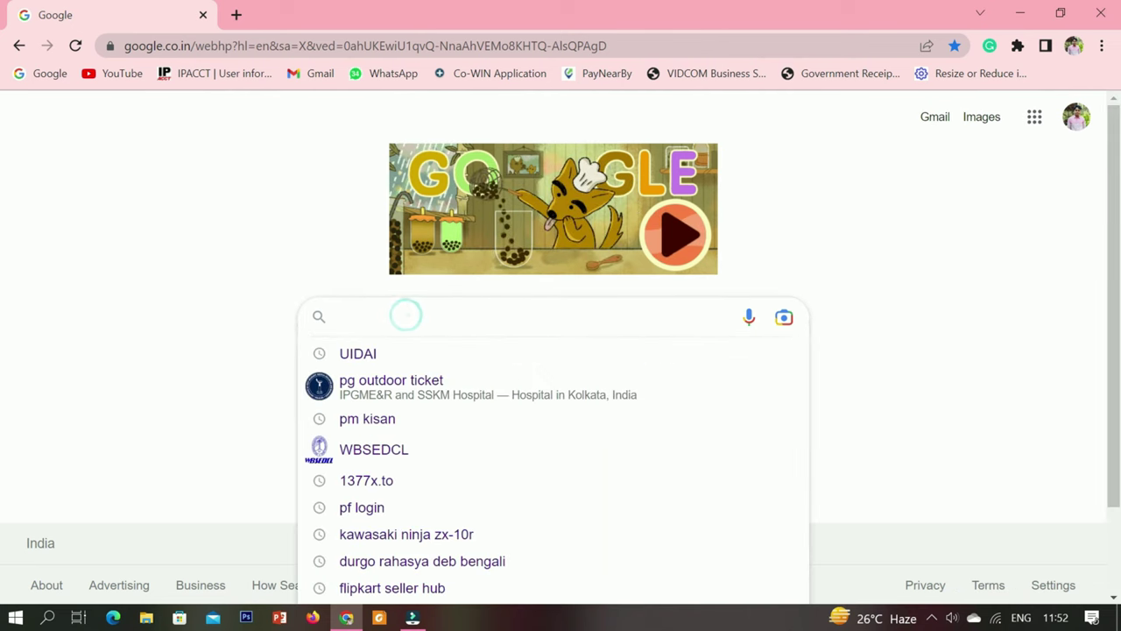
left_click(466, 387)
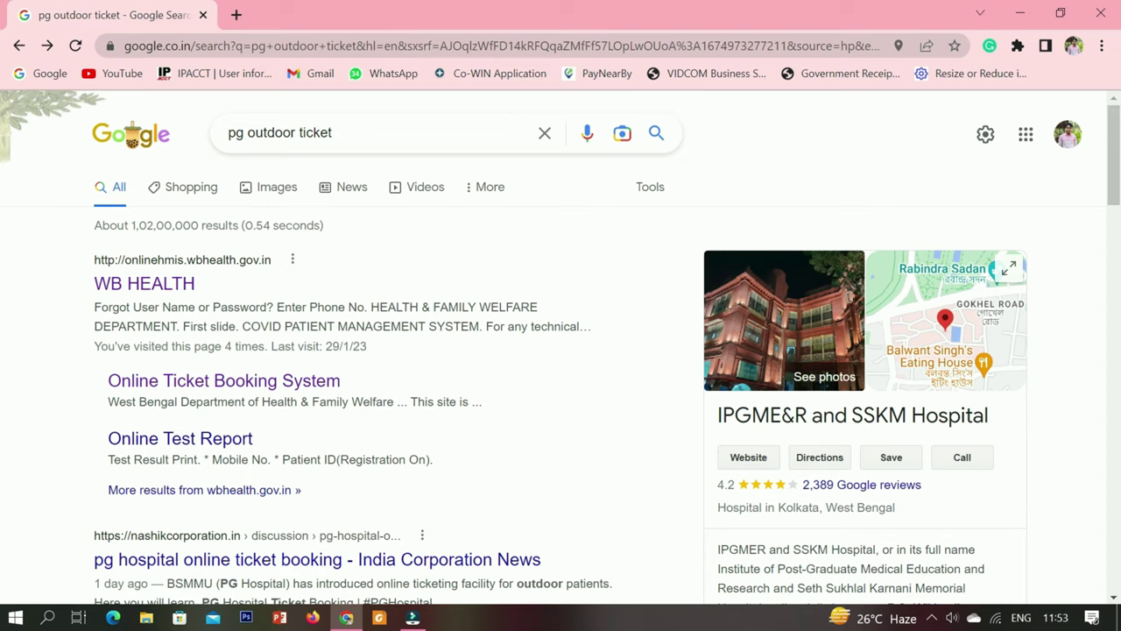
left_click(322, 382)
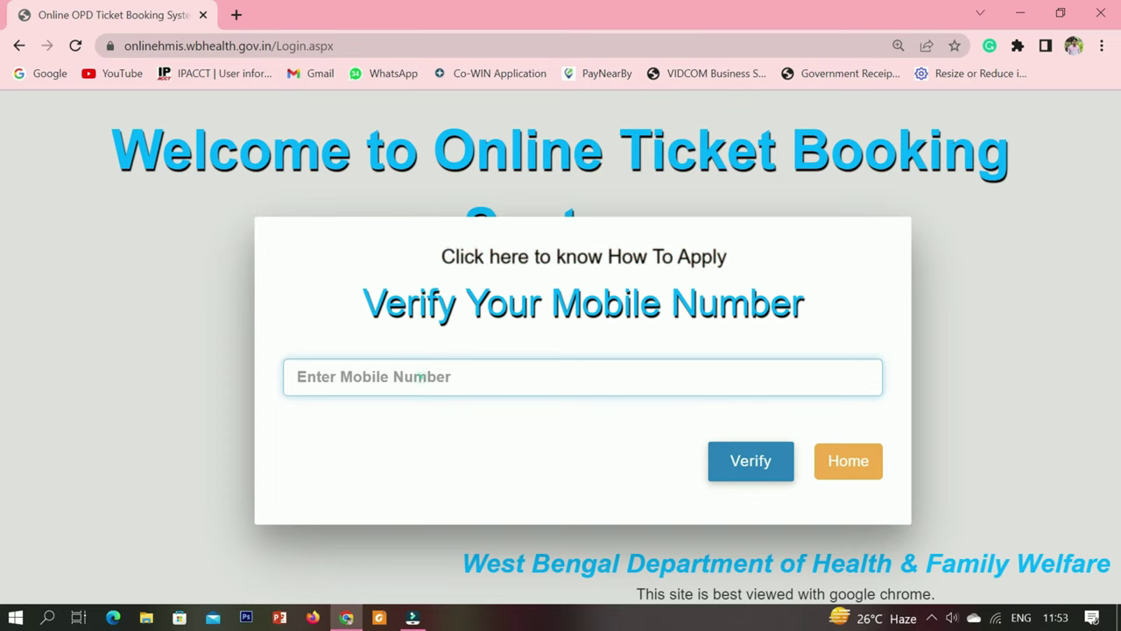
Step: Enter the mobile number for verification and submit the OTP sent to it
left_click(421, 377)
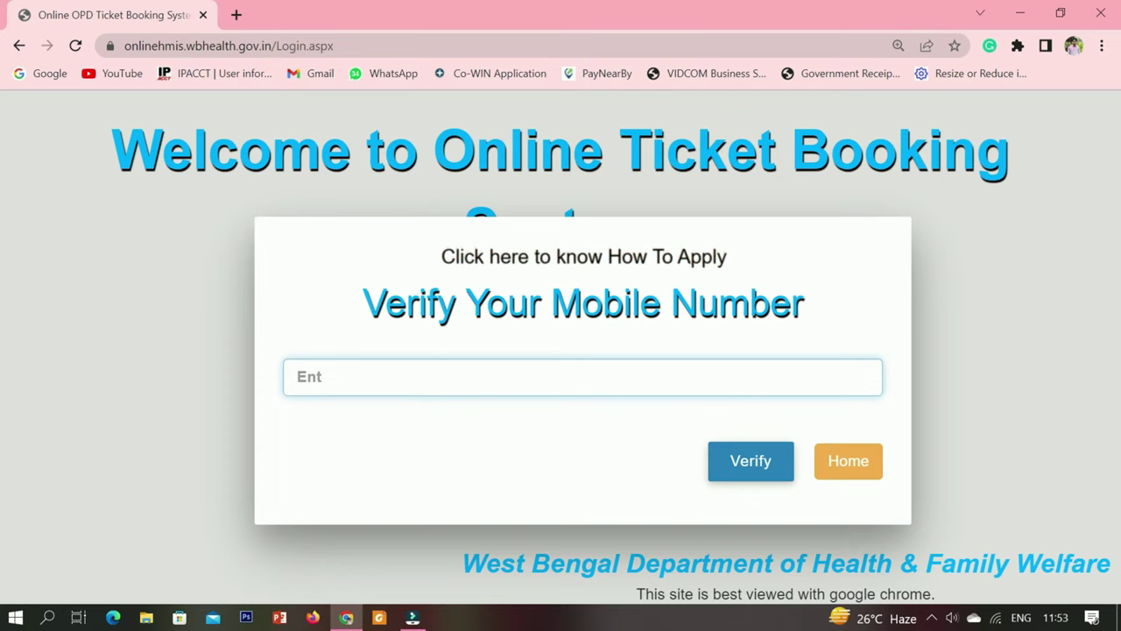
type("916")
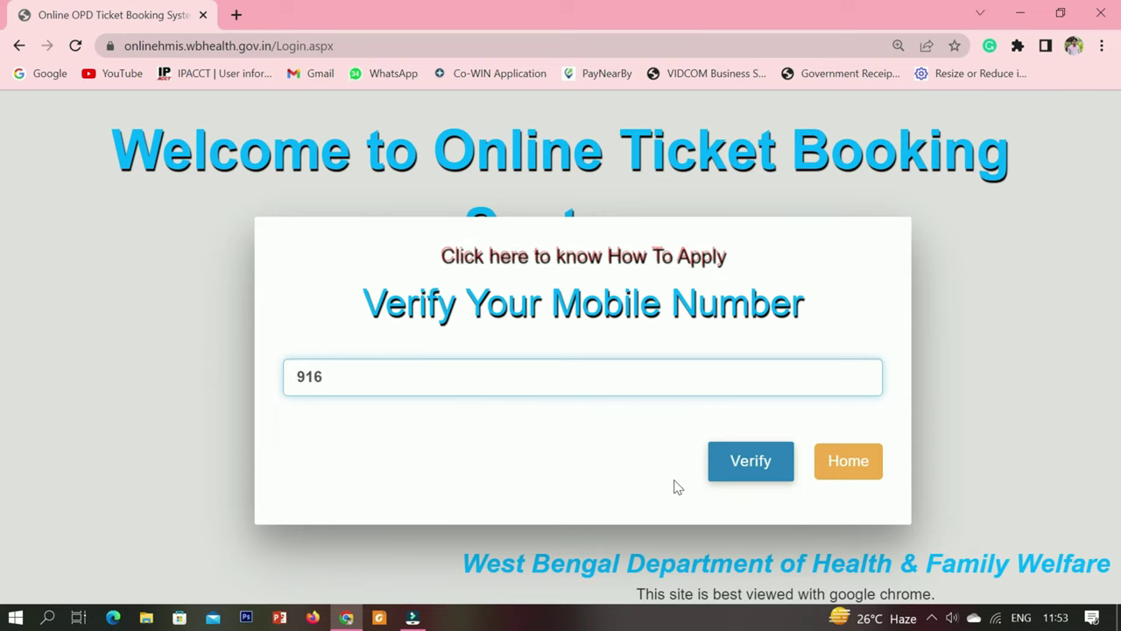
left_click(739, 471)
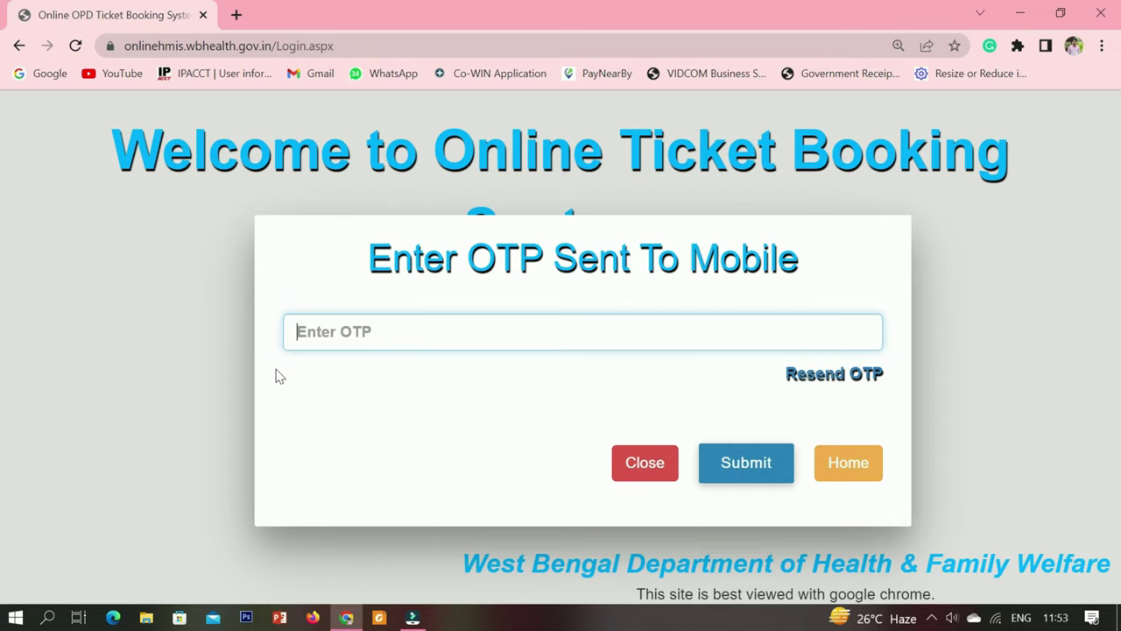
key("ctrl+v")
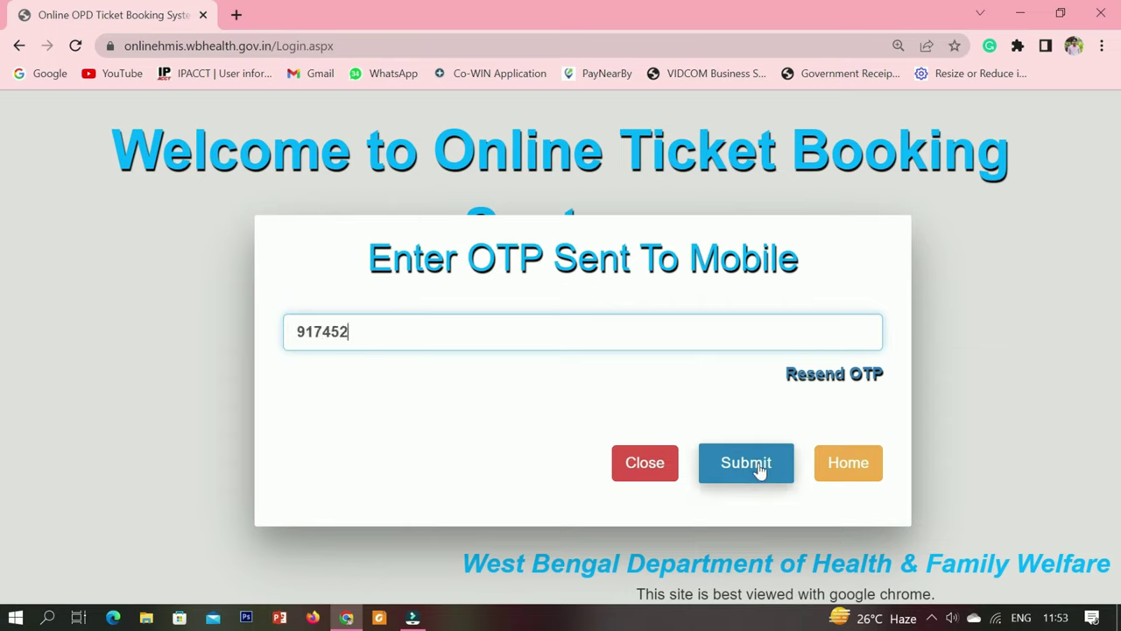
left_click(766, 472)
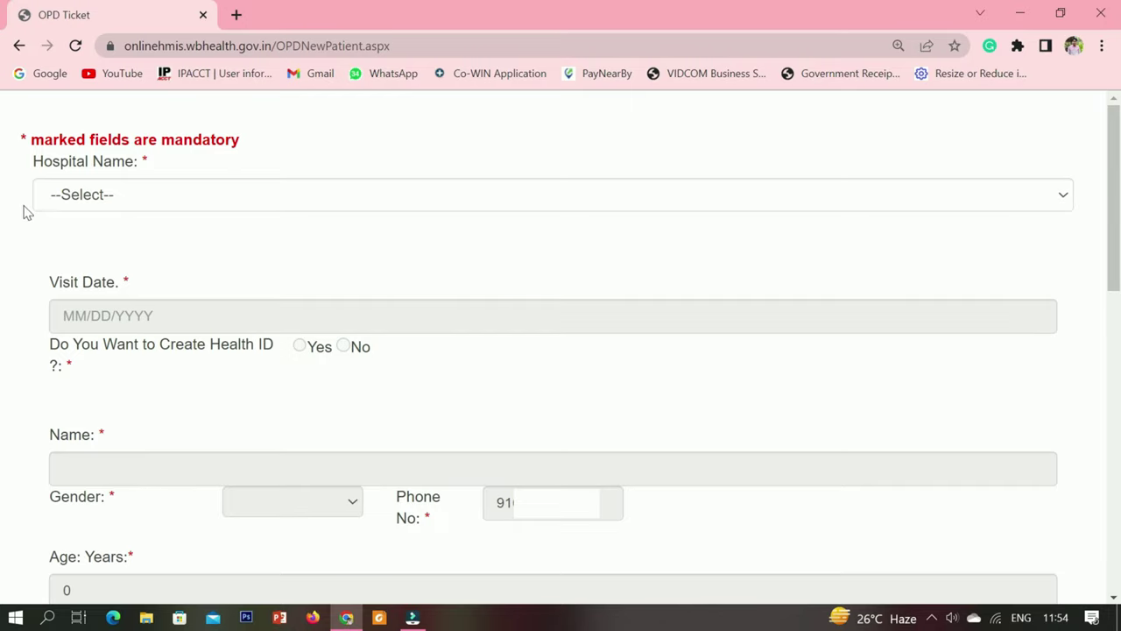
Step: Choose S.S.K.M Hospital & IPGME&R as the hospital for the OPD ticket
left_click(110, 200)
scroll(237, 324, "down", 9)
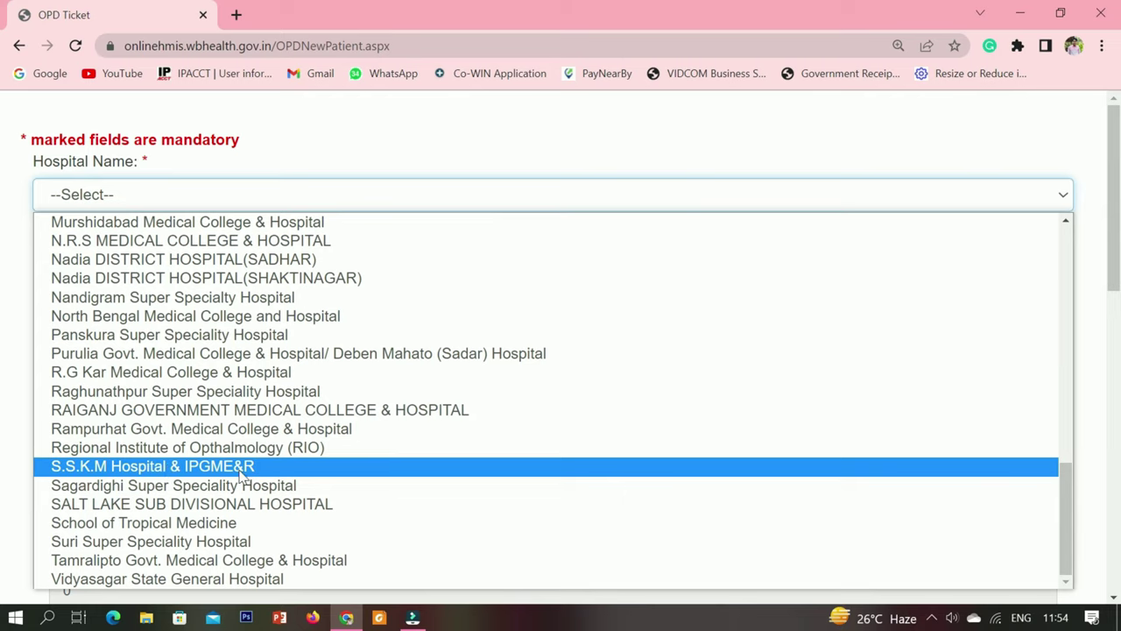
scroll(271, 470, "up", 10)
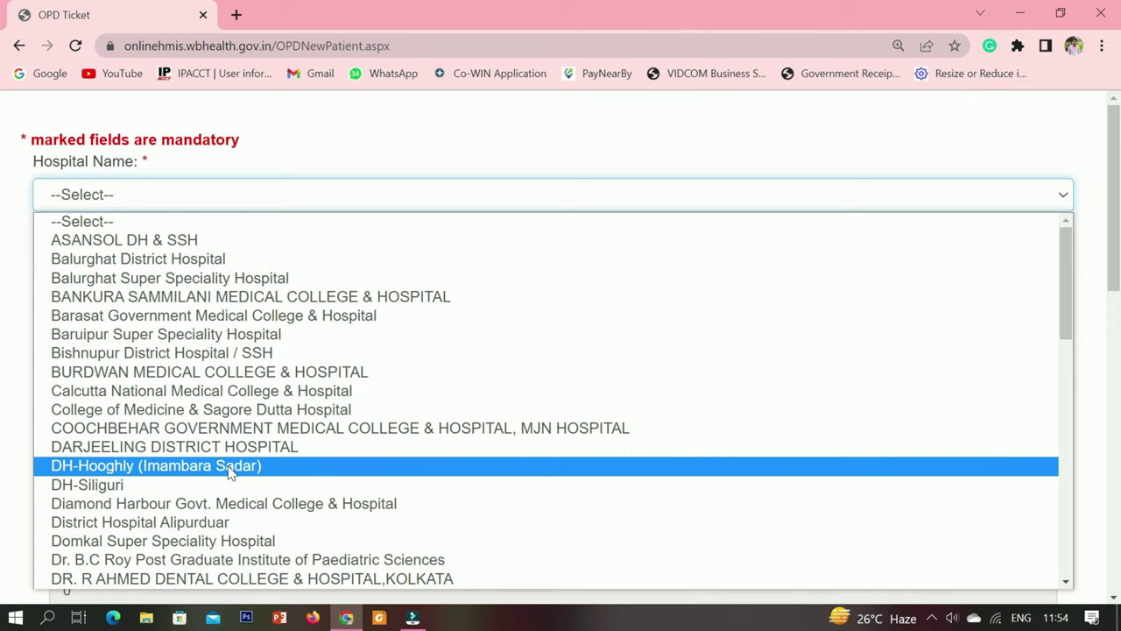
scroll(229, 470, "down", 15)
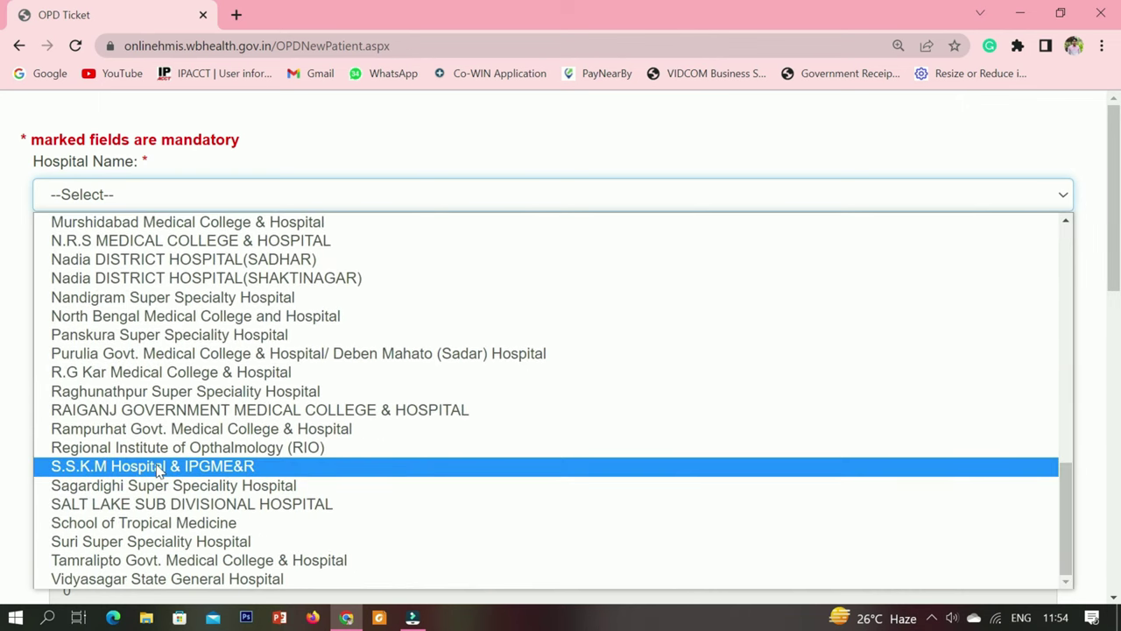
left_click(158, 468)
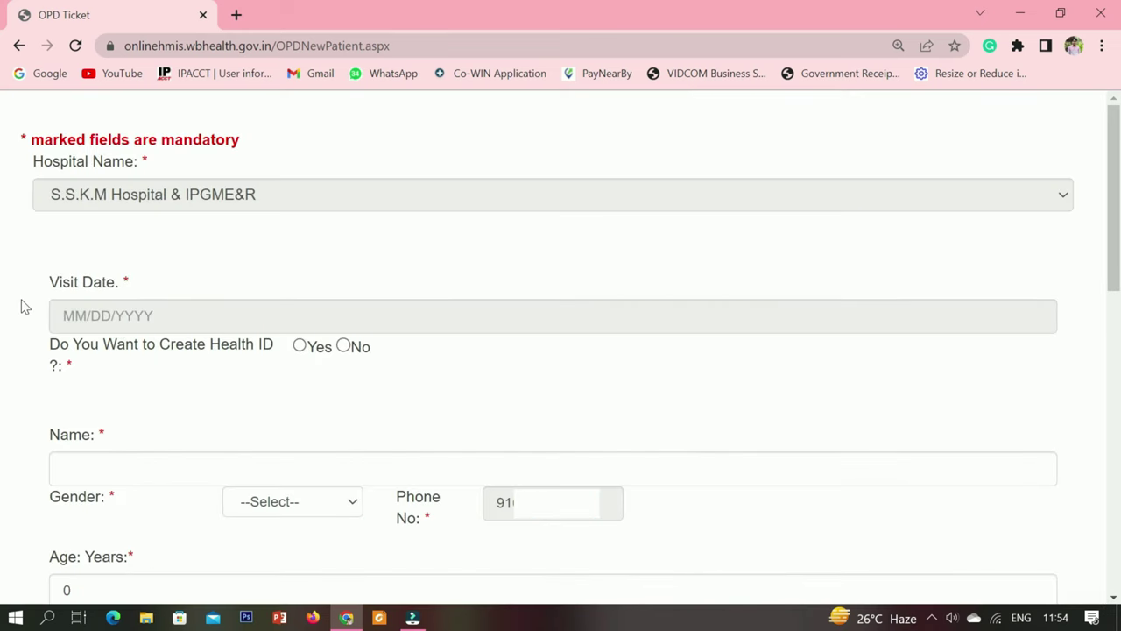
Step: Set the visit date to 01/30/2023 and choose No for creating a Health ID
left_click(134, 318)
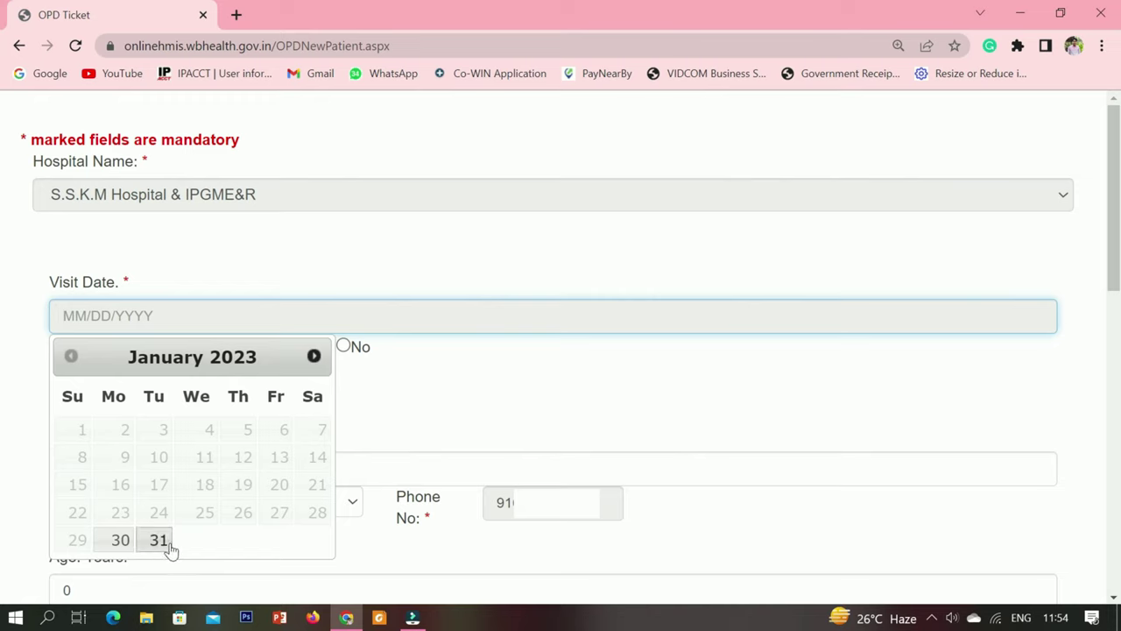
left_click(107, 537)
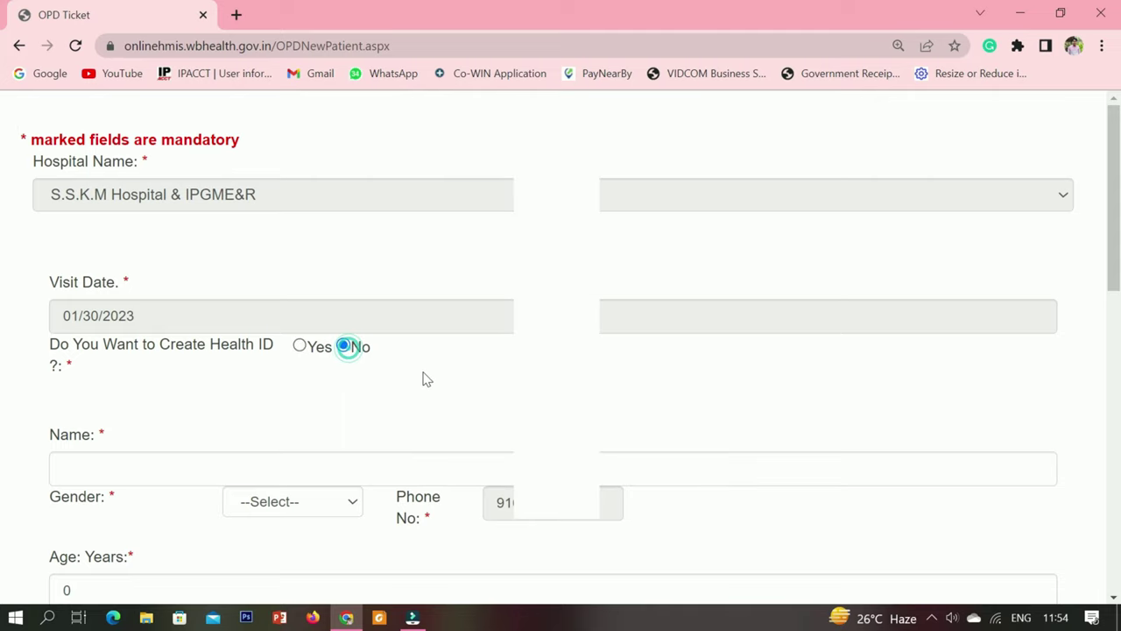
Step: Fill in the patient's full name from the saved entries and set the gender to Male
scroll(425, 377, "down", 3)
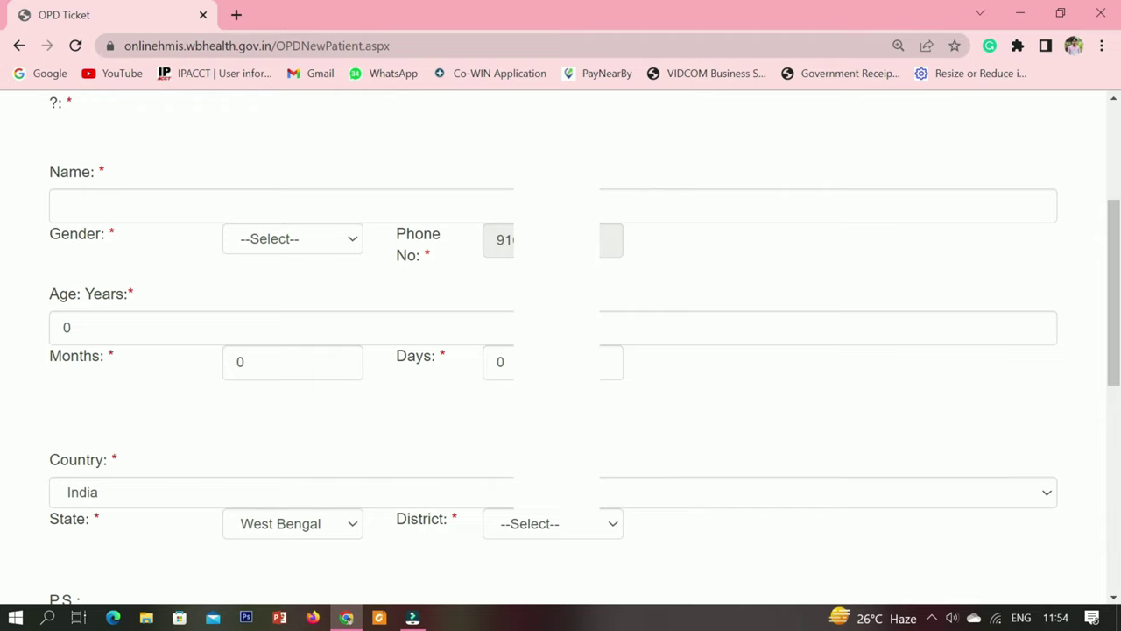
left_click(140, 207)
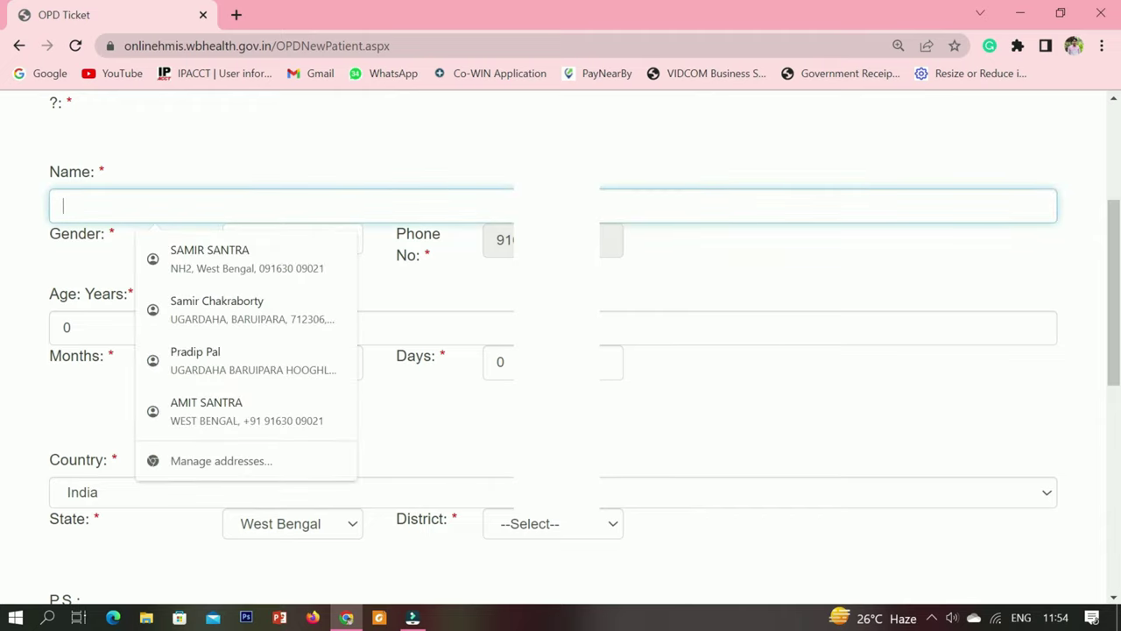
left_click(206, 411)
left_click(333, 130)
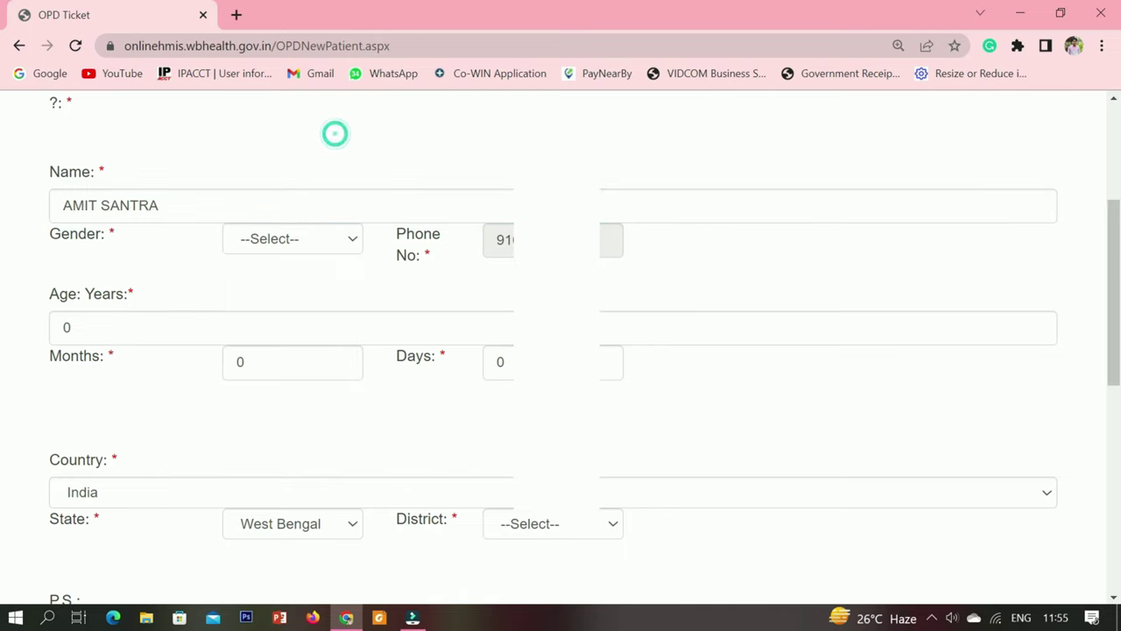
left_click(308, 244)
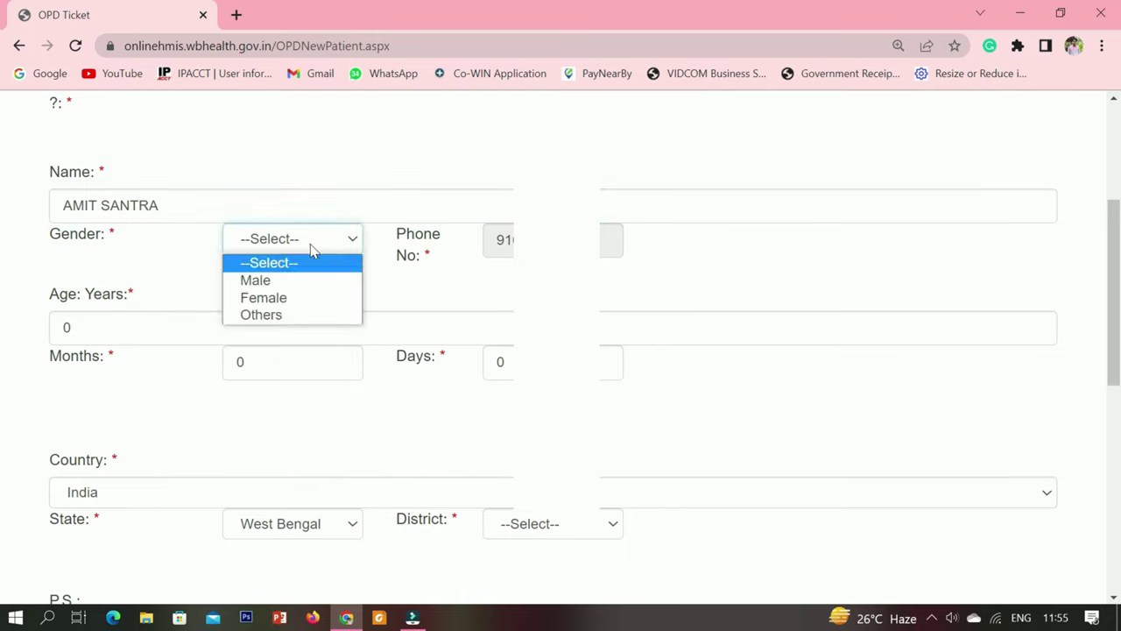
left_click(298, 282)
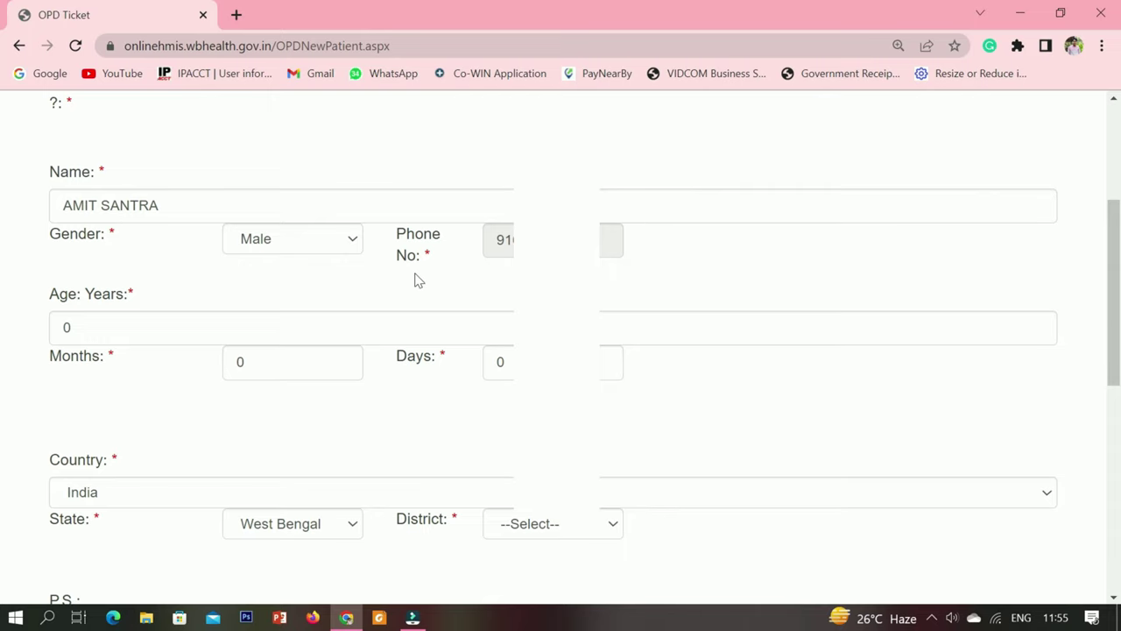
Step: Set the patient's age to 23 years and choose Hooghly as the district
scroll(70, 281, "down", 1)
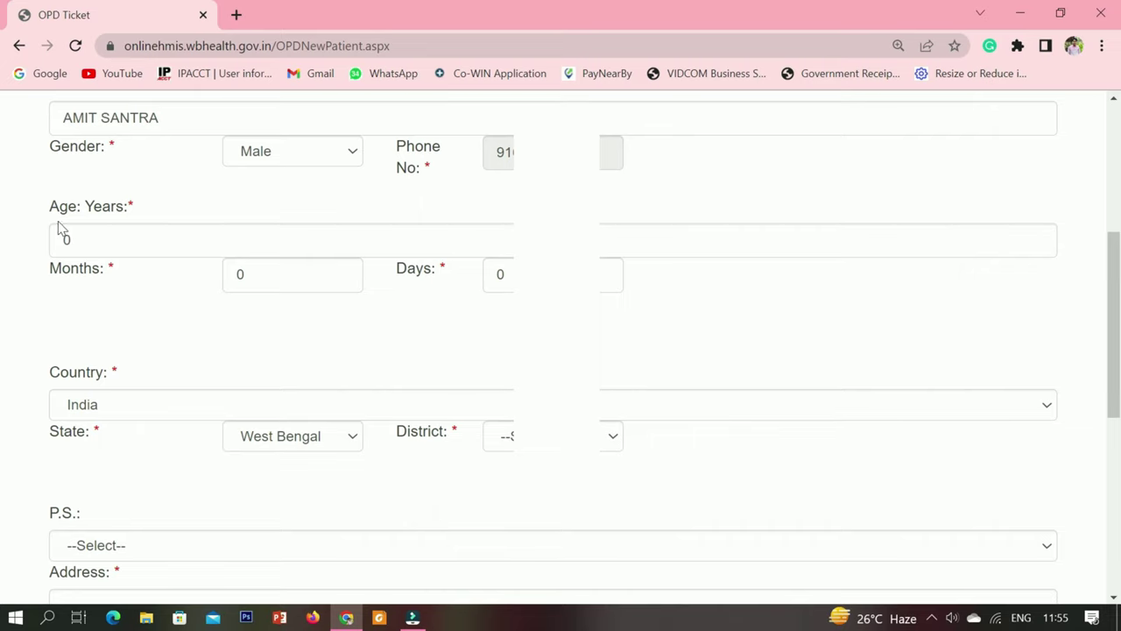
left_click(151, 247)
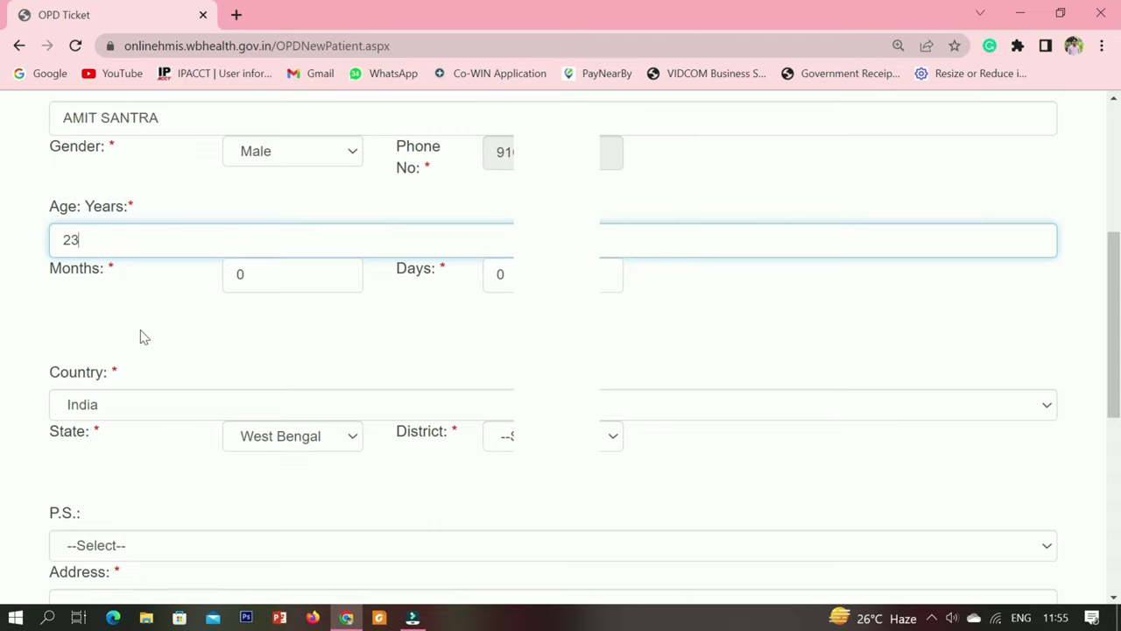
scroll(140, 329, "down", 2)
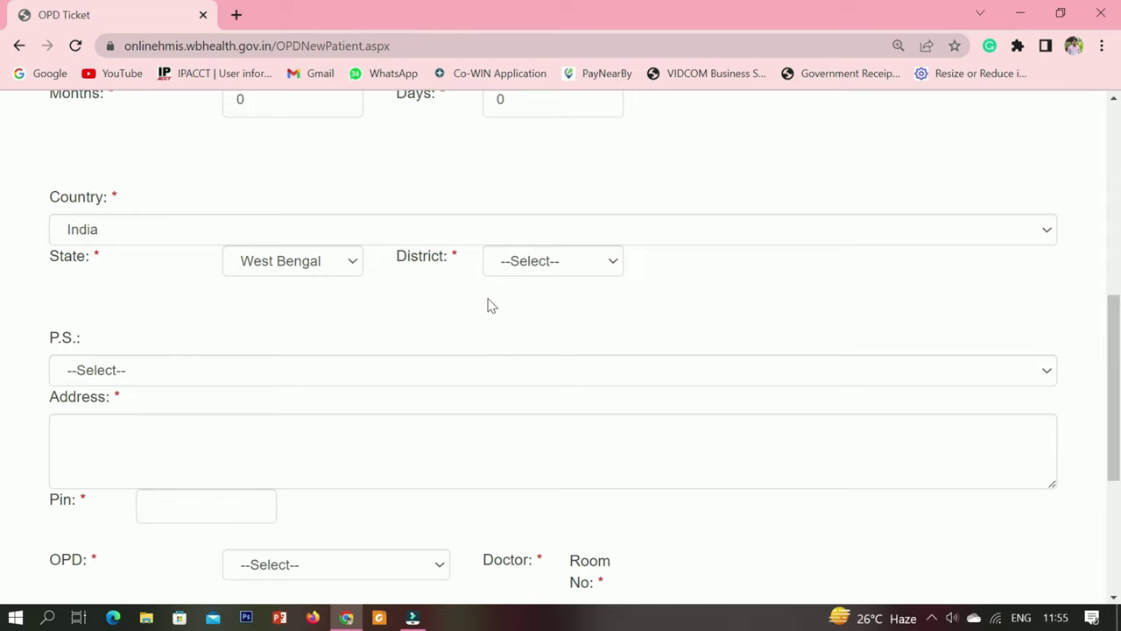
left_click(539, 260)
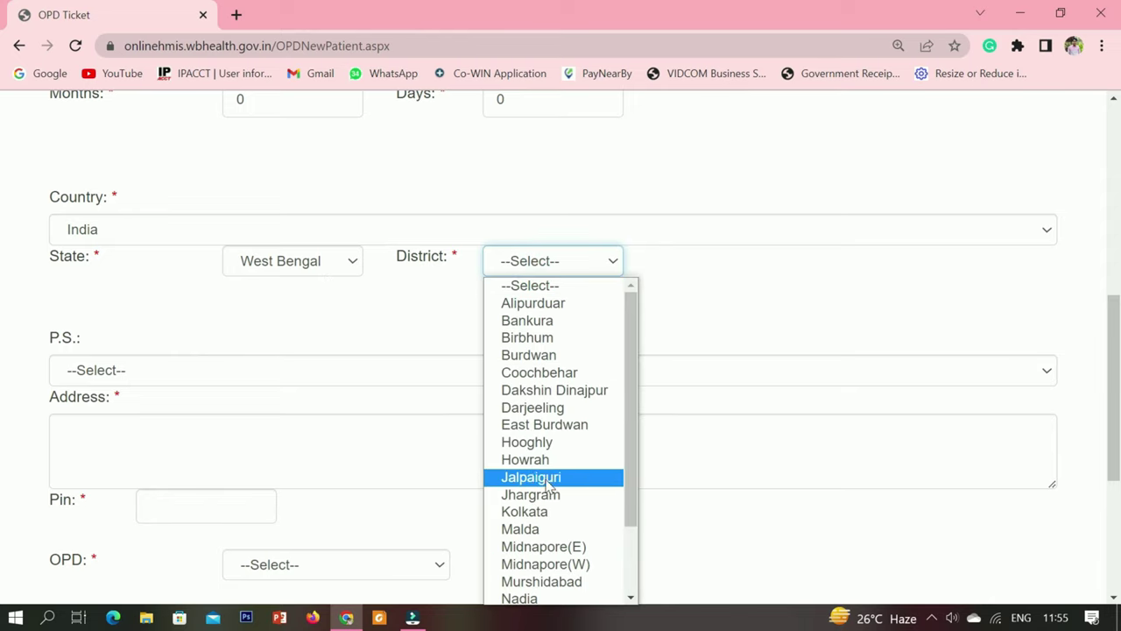
left_click(551, 443)
Step: Choose Chanditala as the police station (P.S.) in the patient's address details
scroll(556, 437, "up", 2)
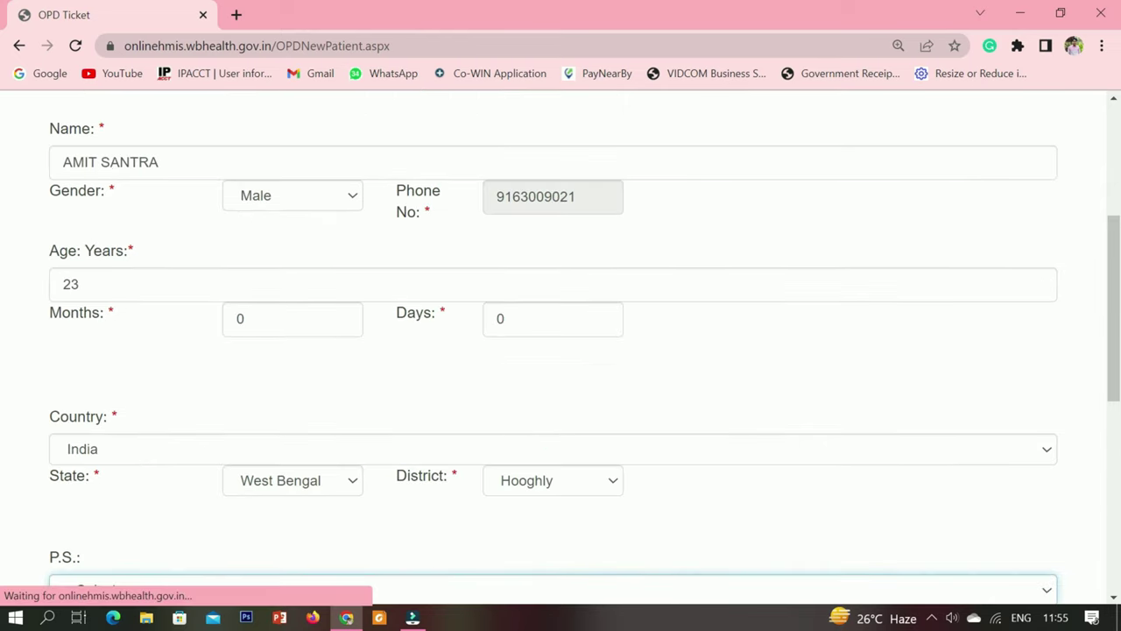
scroll(570, 353, "down", 5)
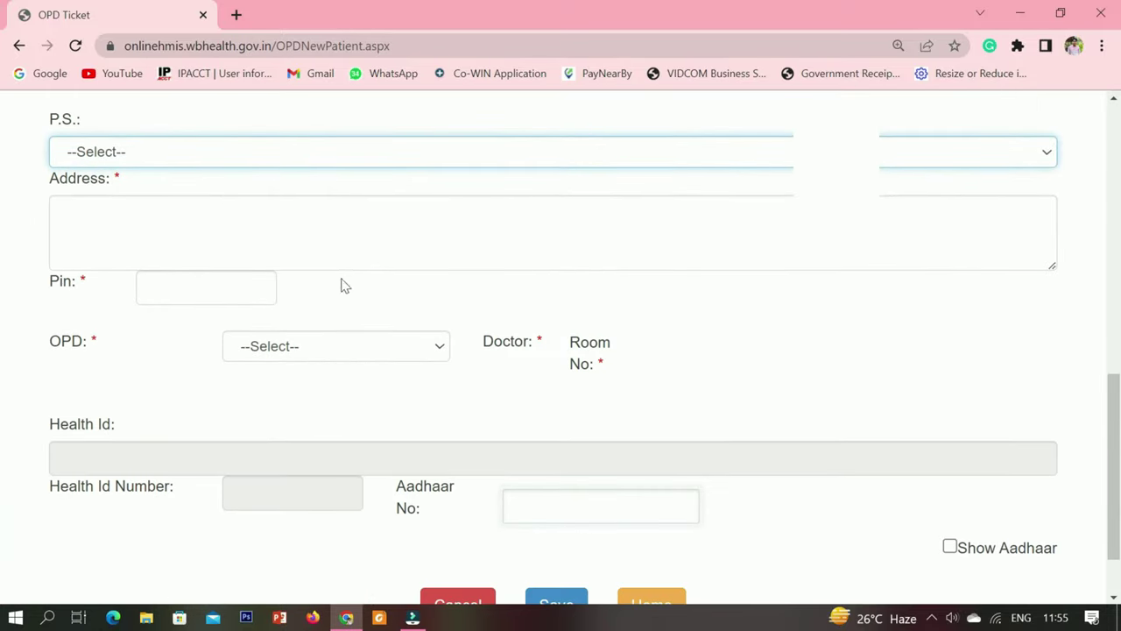
scroll(511, 253, "down", 2)
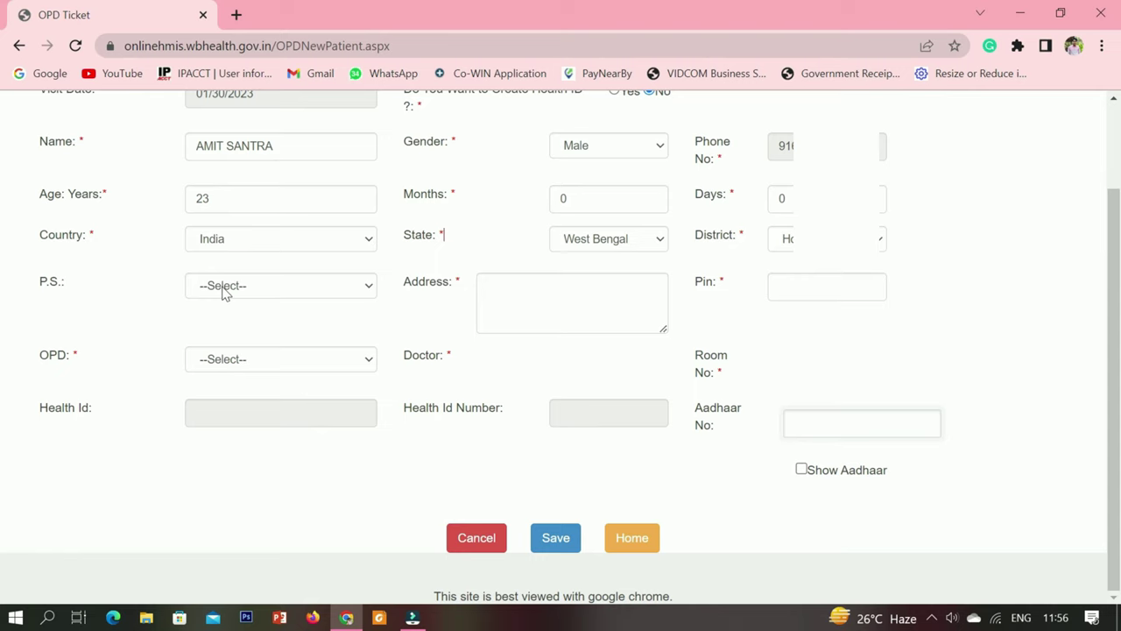
scroll(225, 292, "up", 2)
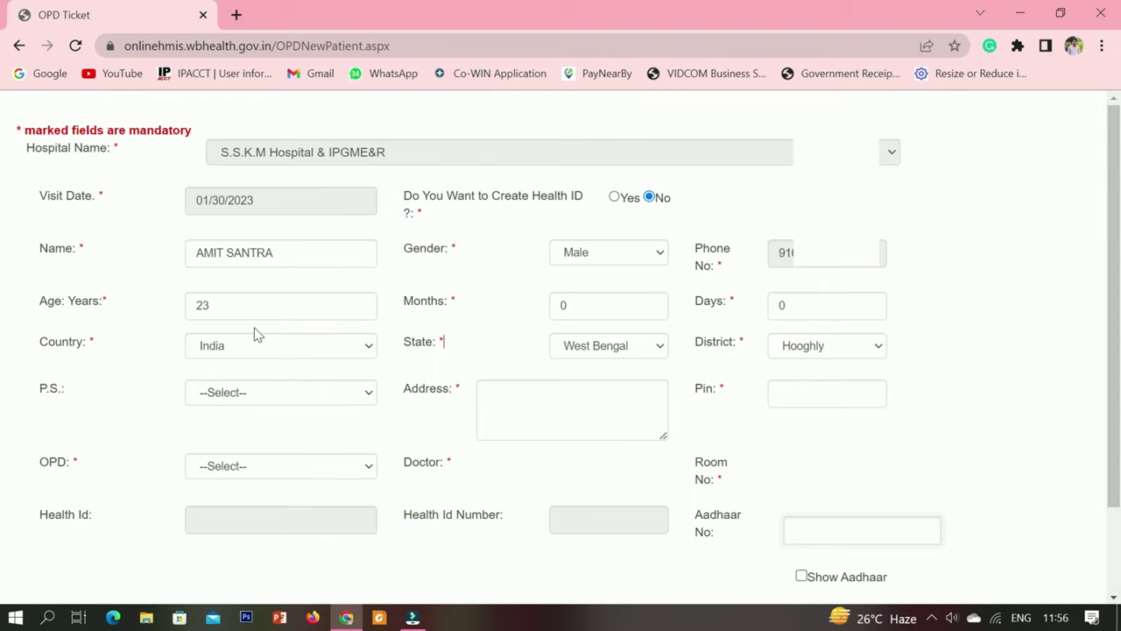
left_click(262, 392)
left_click(274, 166)
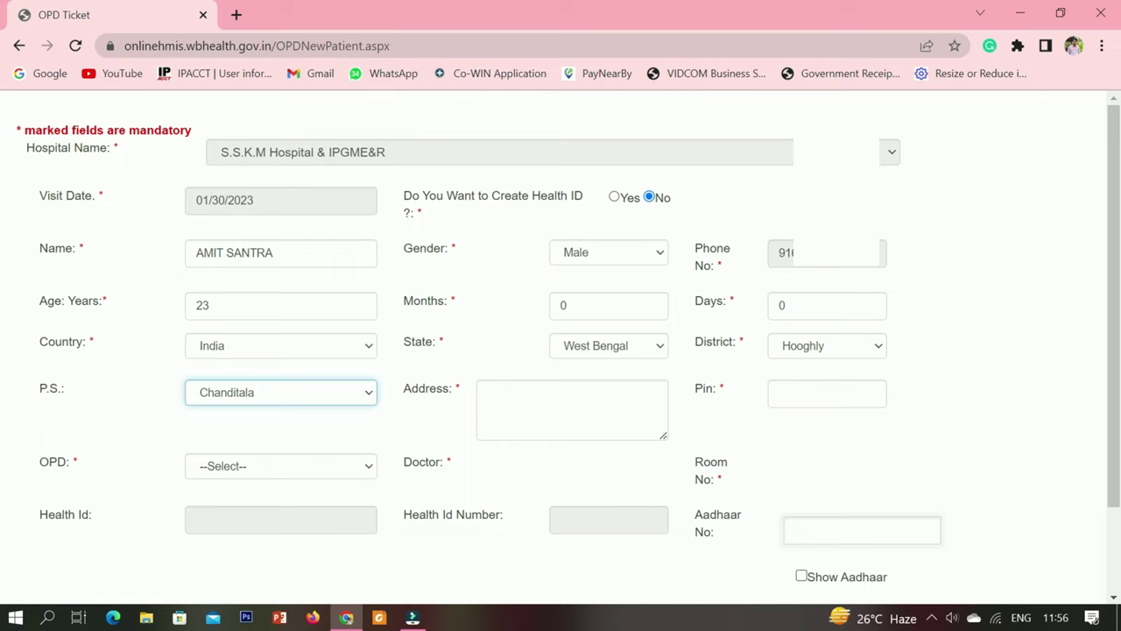
Step: Enter the patient's address and the postal Pin code
left_click(576, 415)
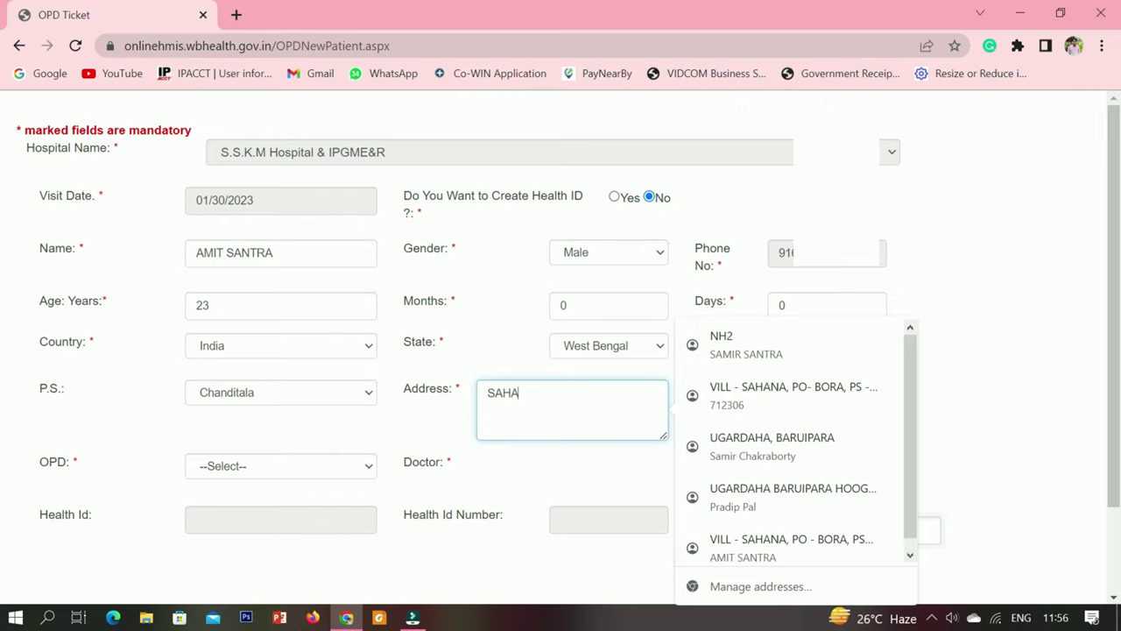
left_click(572, 463)
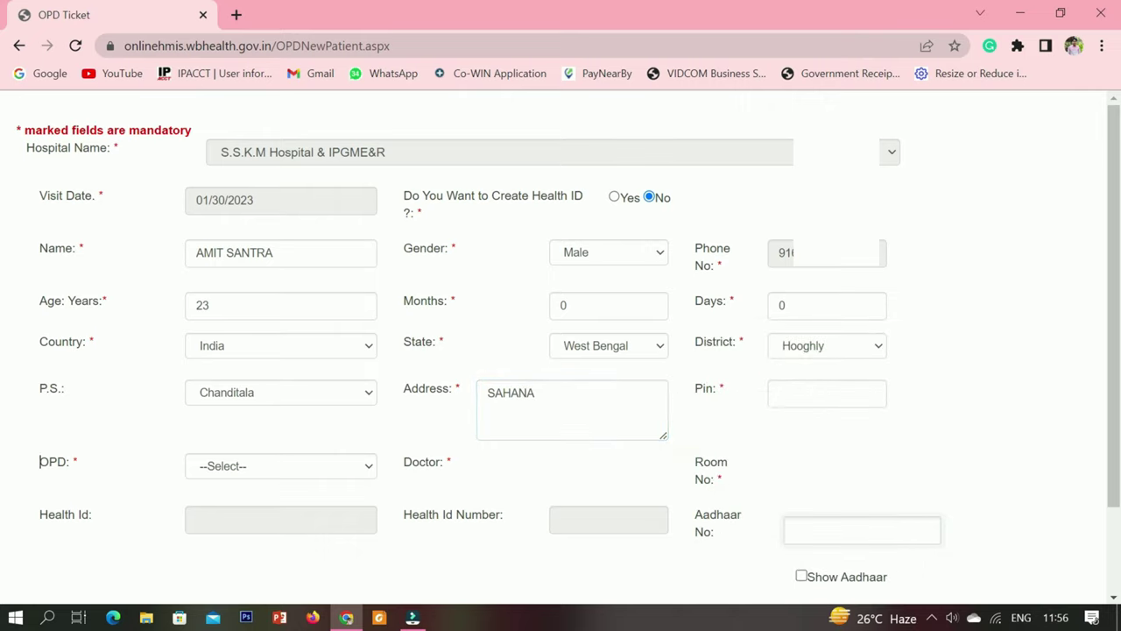
left_click(828, 393)
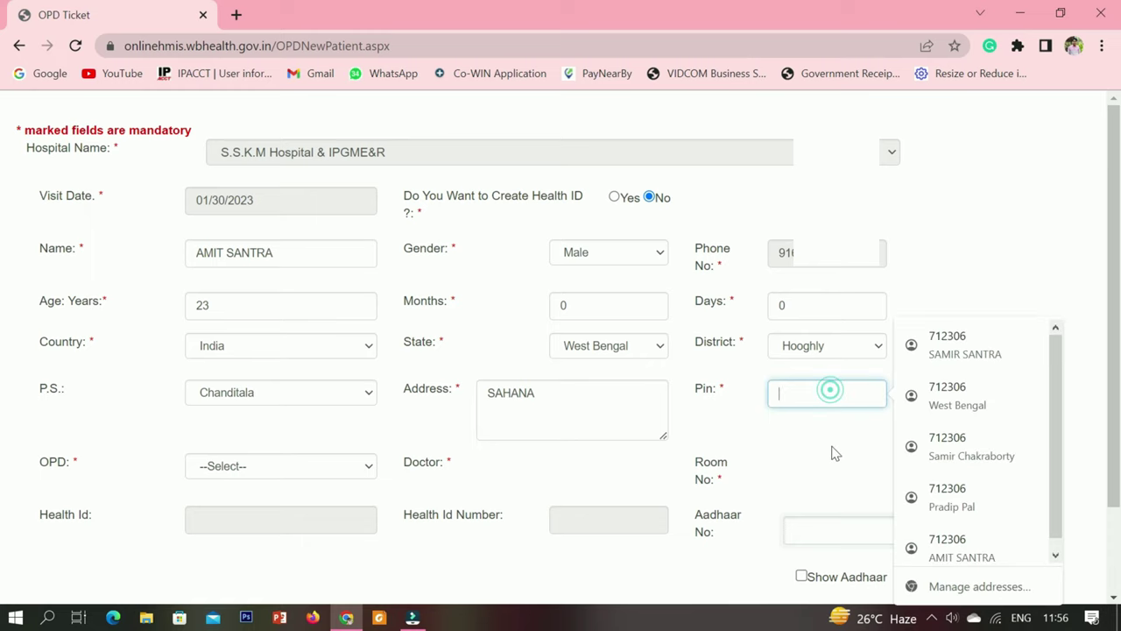
type("712306")
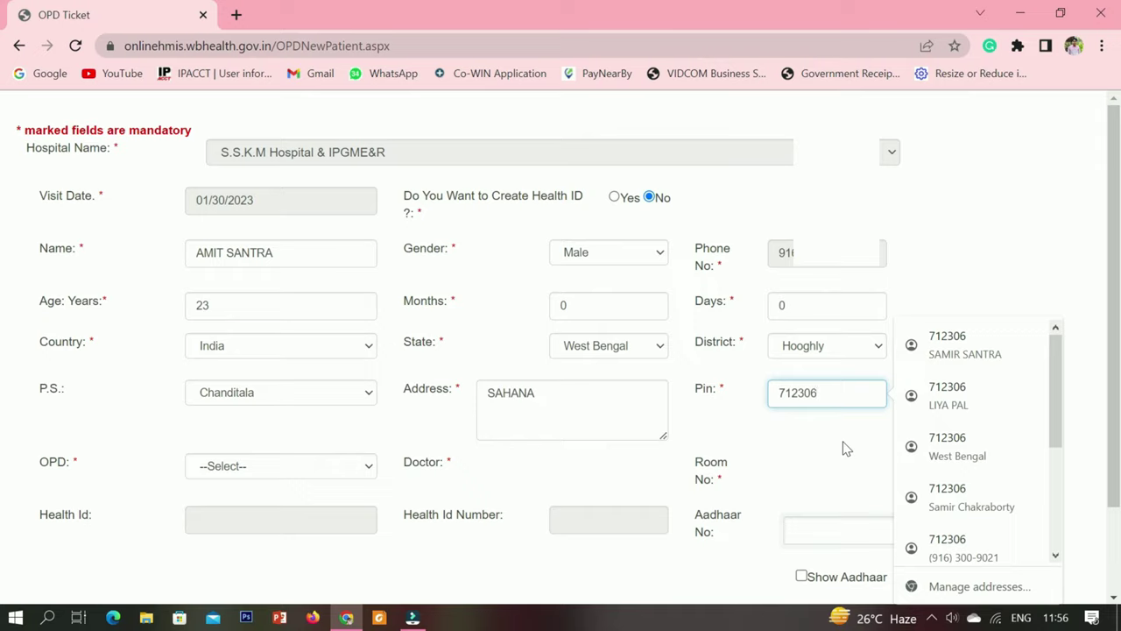
left_click(846, 448)
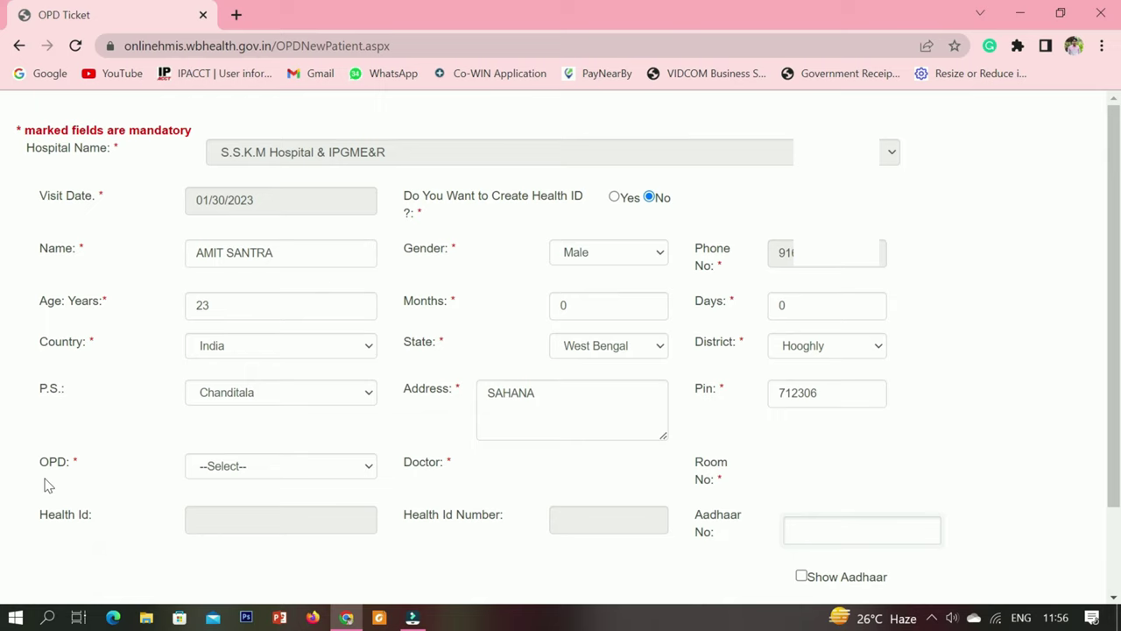
Step: Choose RHEUMATOLOGY as the OPD department for the patient's visit
left_click(255, 468)
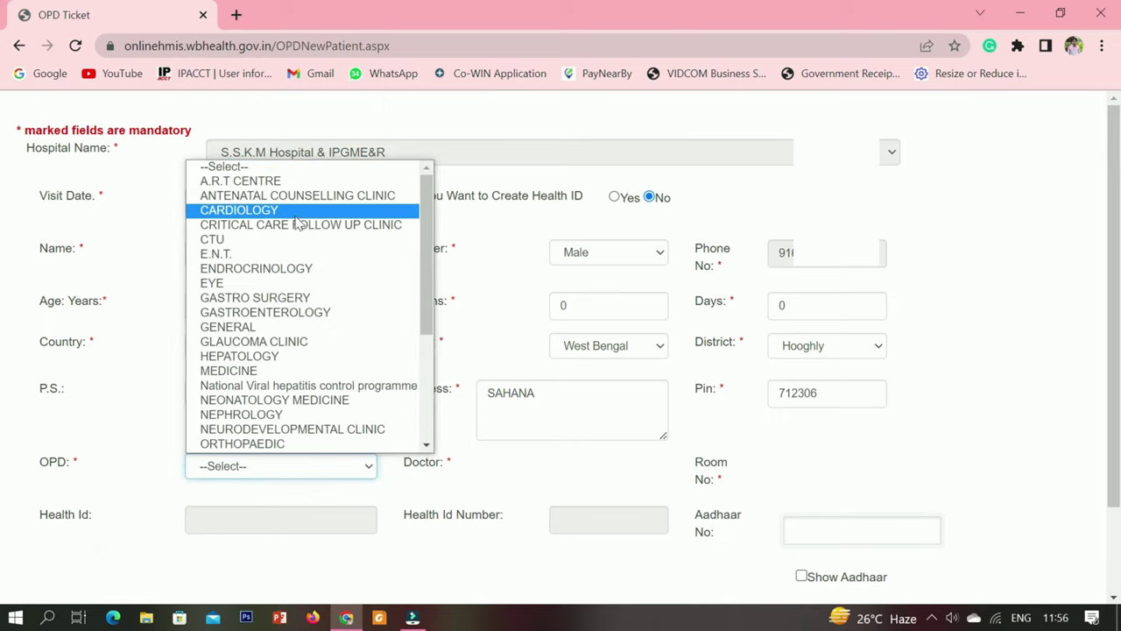
scroll(277, 362, "down", 5)
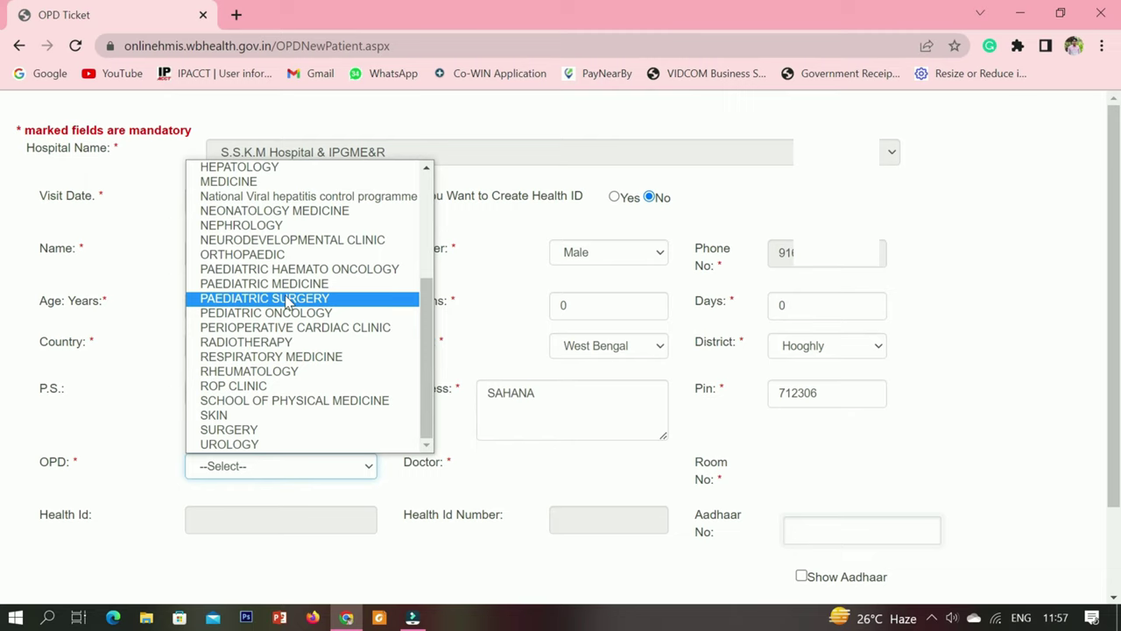
left_click(272, 370)
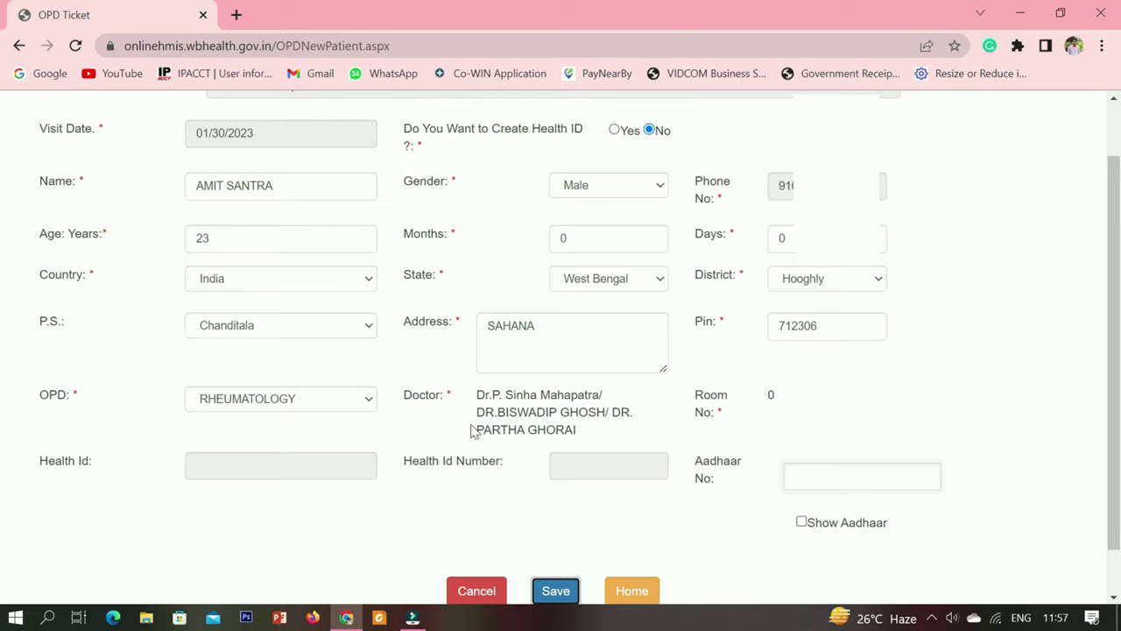
left_click(277, 401)
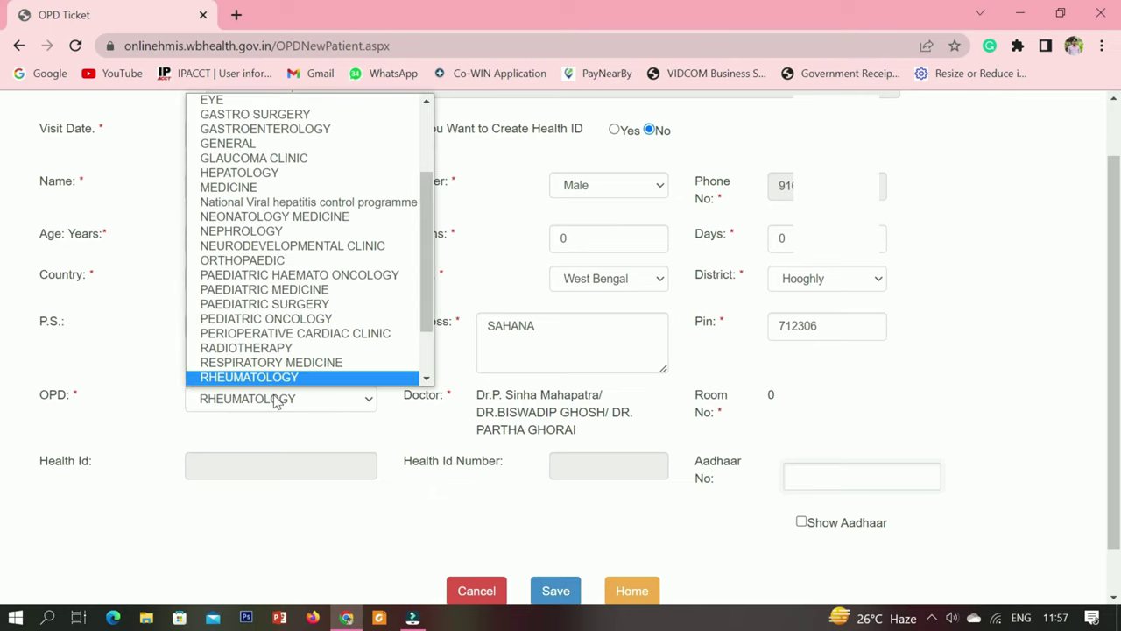
left_click(391, 428)
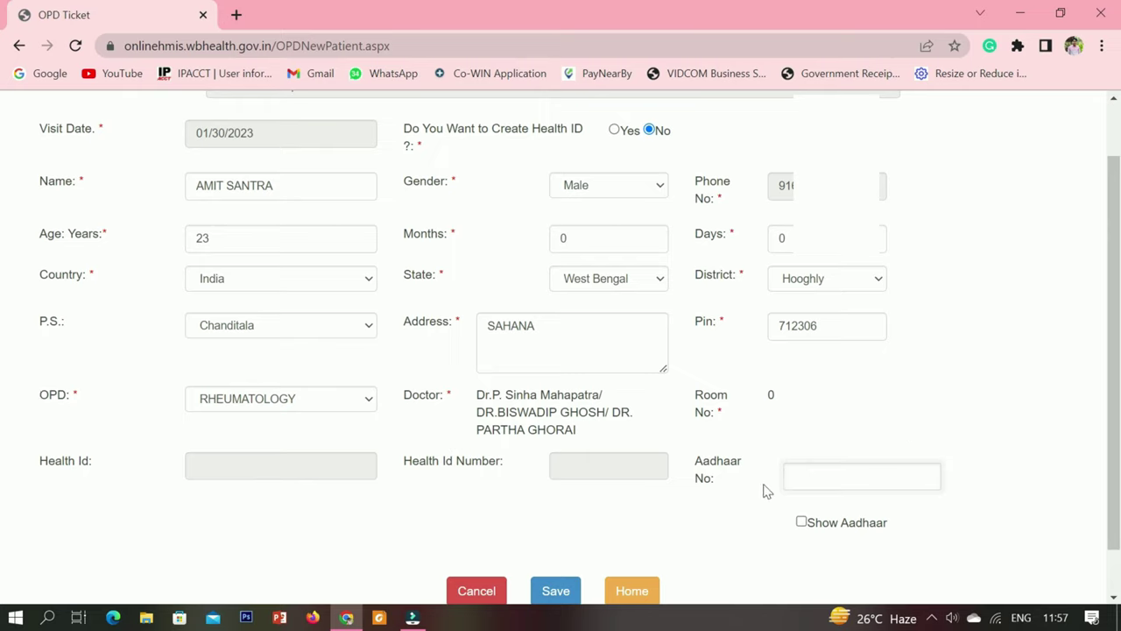
Step: Enter the patient's Aadhaar number and save the OPD registration form
left_click(793, 475)
type("••••••••••••")
scroll(1006, 395, "down", 1)
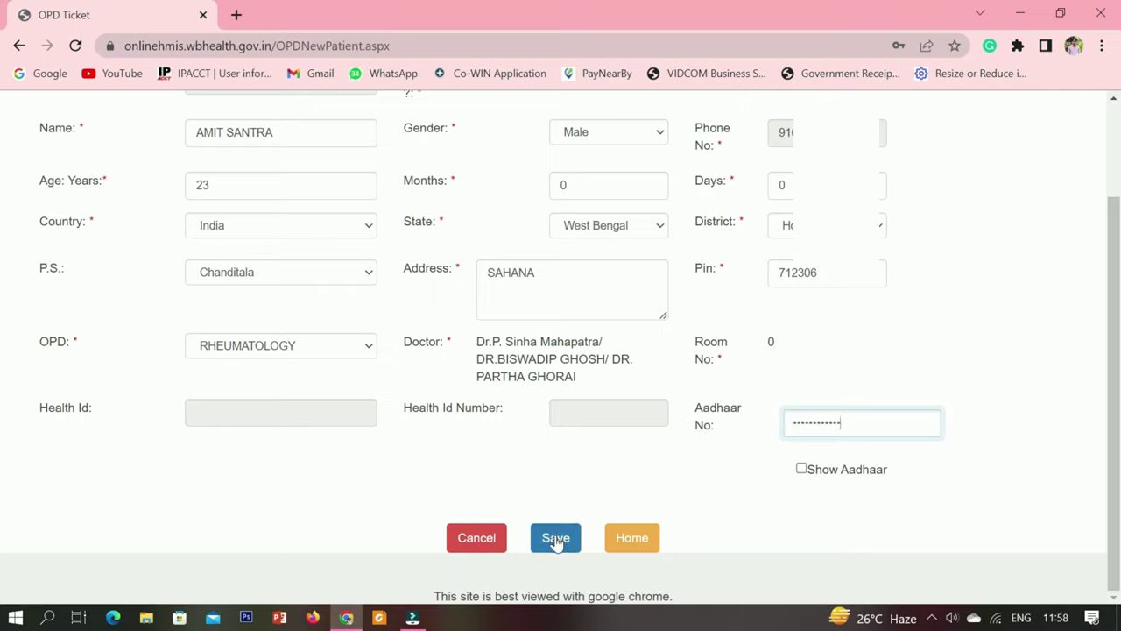
left_click(555, 540)
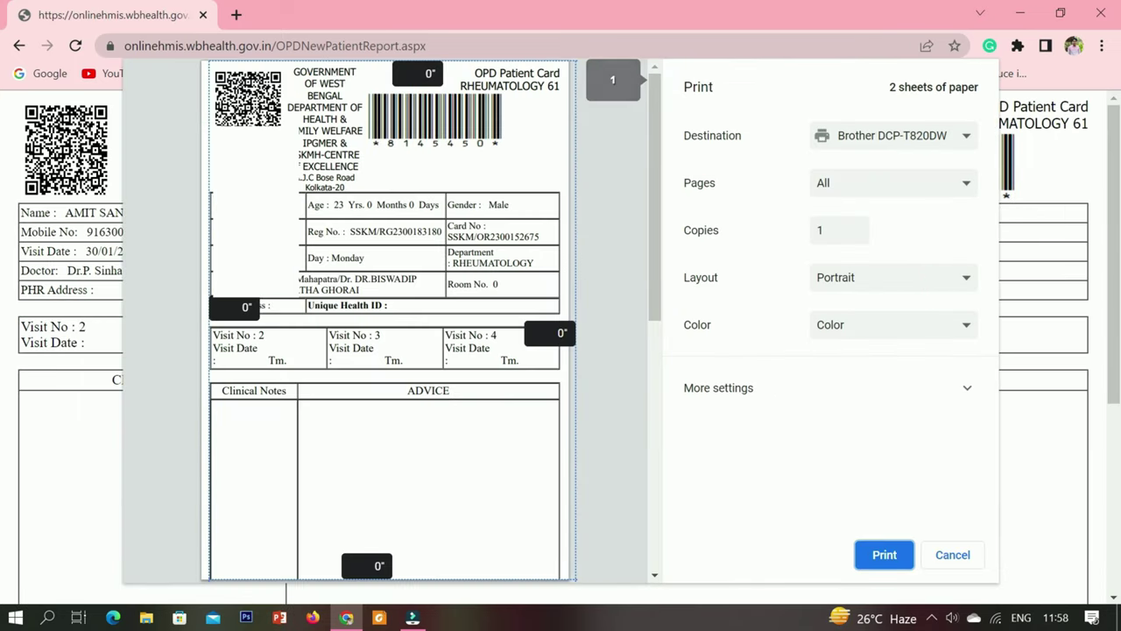
Step: Review the OPD patient card in the print preview, then cancel printing and look over the full card page
scroll(419, 376, "down", 5)
scroll(419, 376, "up", 5)
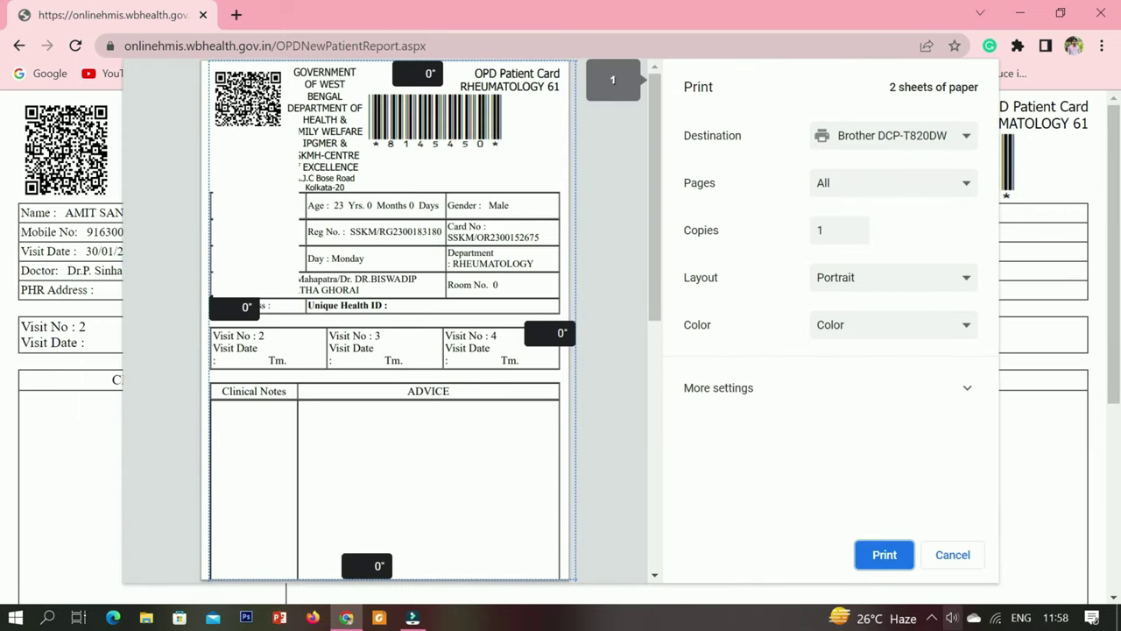
left_click(949, 555)
scroll(476, 383, "down", 5)
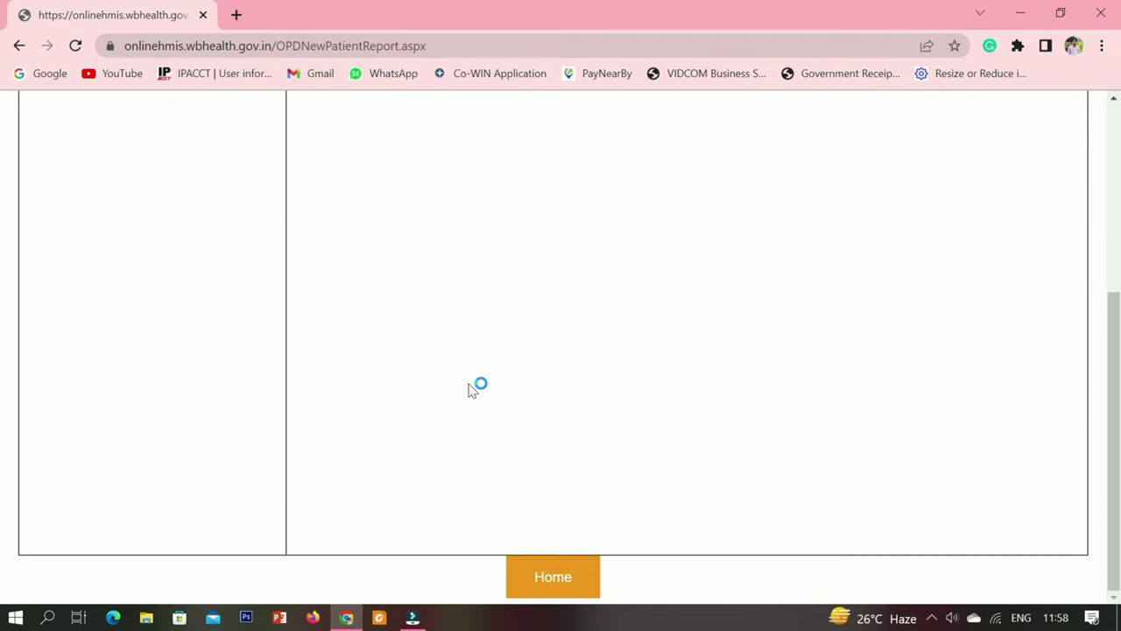
scroll(473, 368, "up", 5)
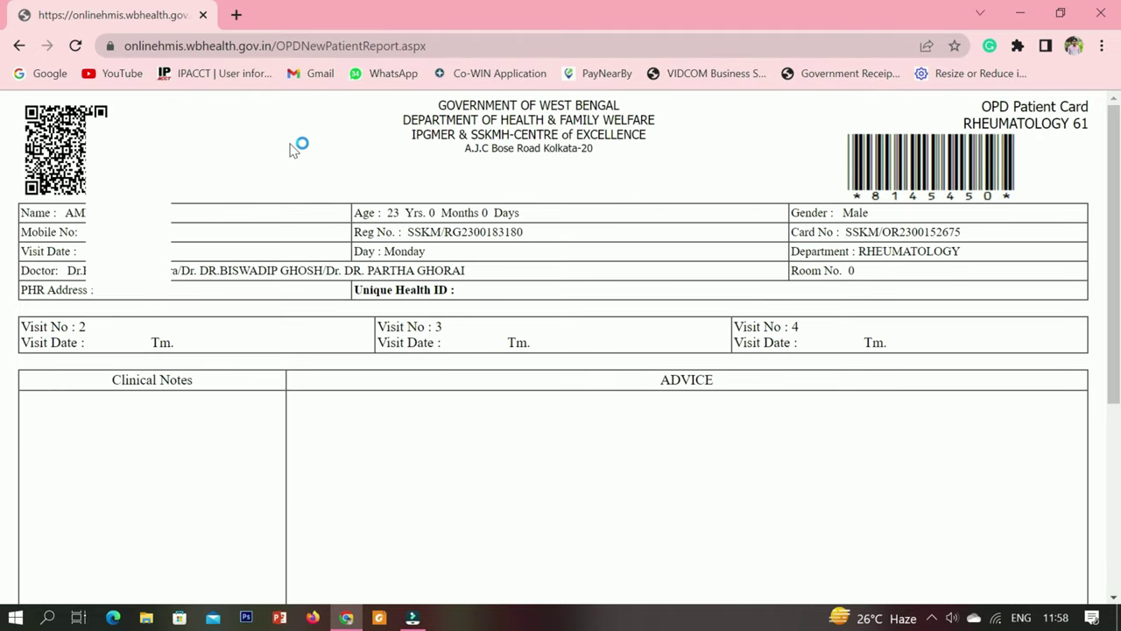